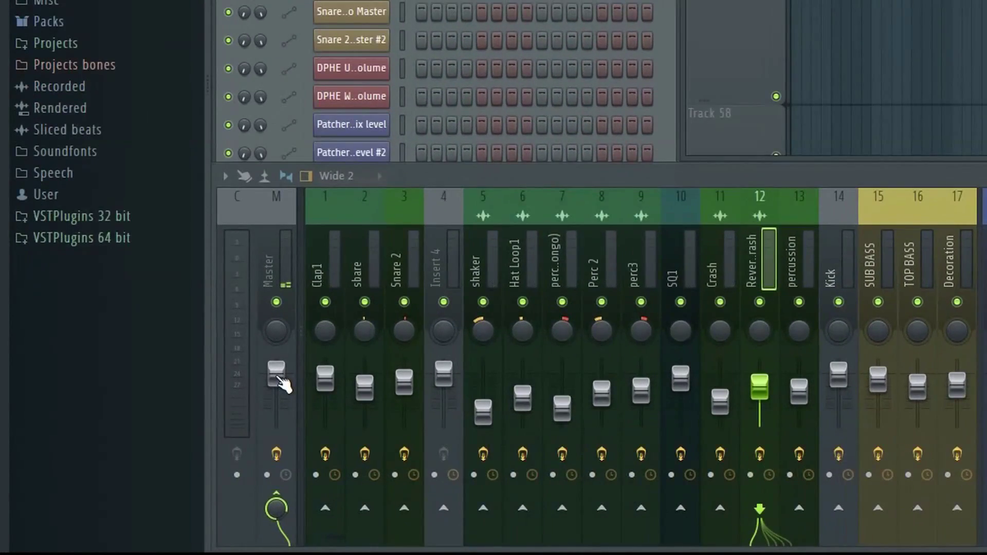
- Create a Master volume automation clip from the master fader and copy its first point's value
{"action": "right_click", "coordinate": [154, 459]}
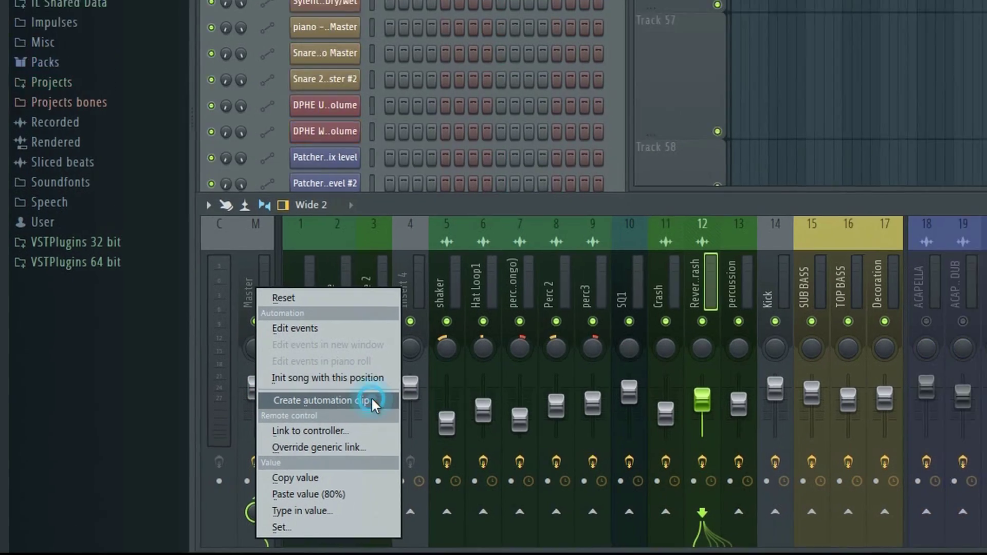
{"action": "left_click", "coordinate": [401, 386]}
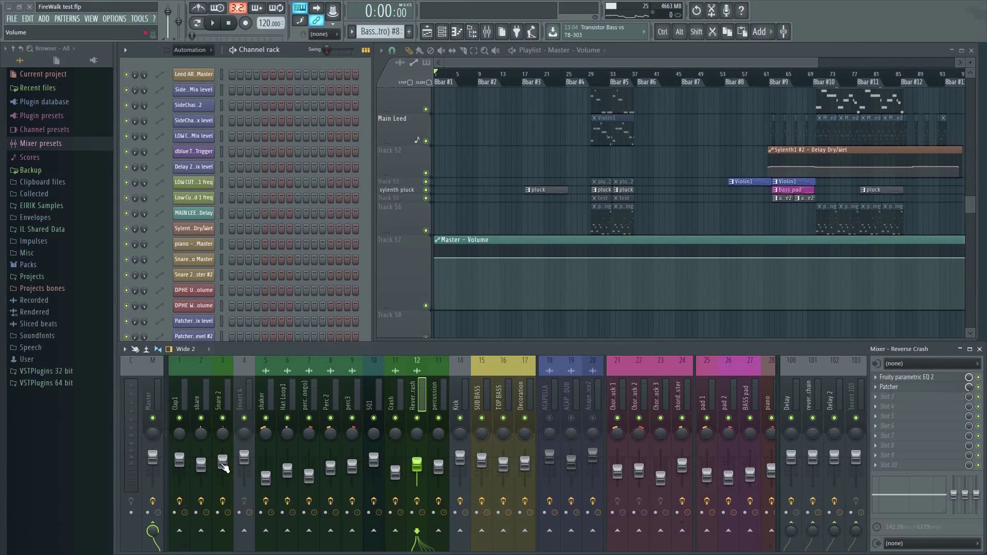
{"action": "right_click", "coordinate": [436, 258]}
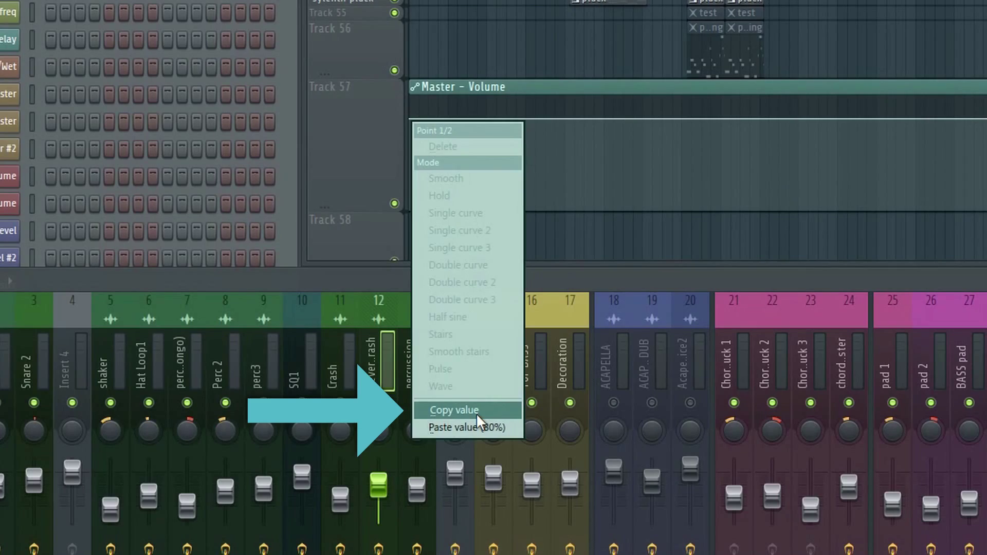
{"action": "left_click", "coordinate": [476, 411]}
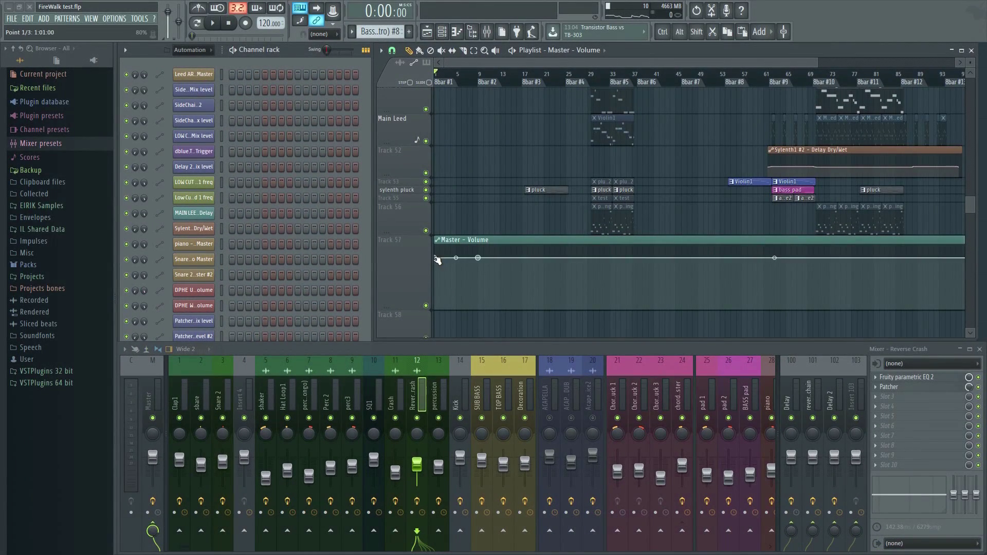
- Drop the first Master volume point to silence and bend the ramp into a curved fade-in during playback
{"action": "left_click_drag", "start_coordinate": [435, 257], "coordinate": [429, 307]}
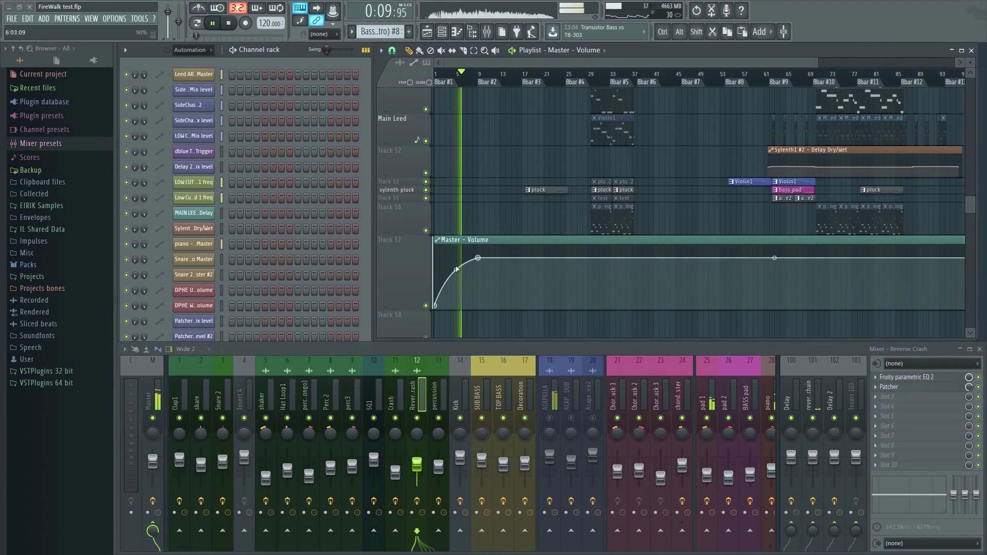
{"action": "left_click_drag", "start_coordinate": [436, 307], "coordinate": [433, 299]}
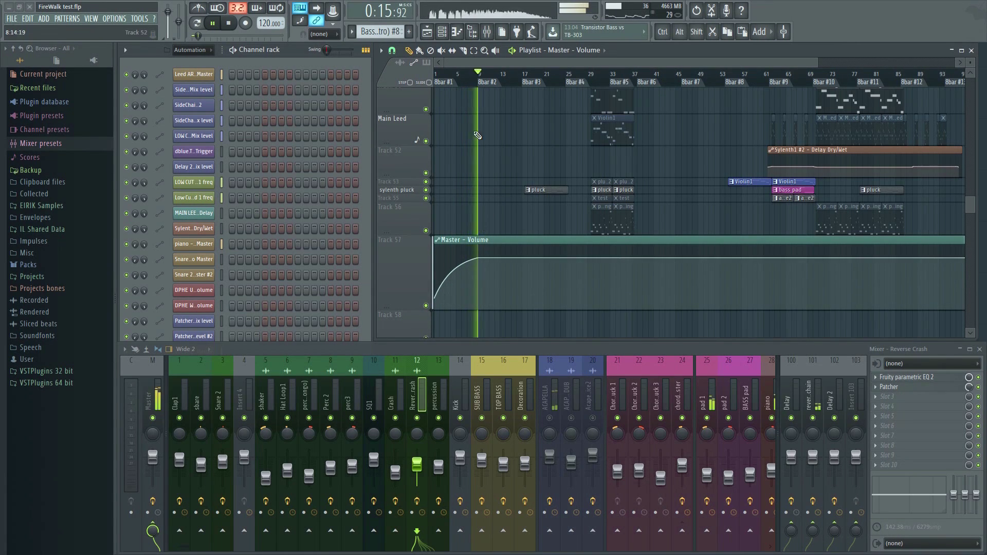
{"action": "key", "text": "space"}
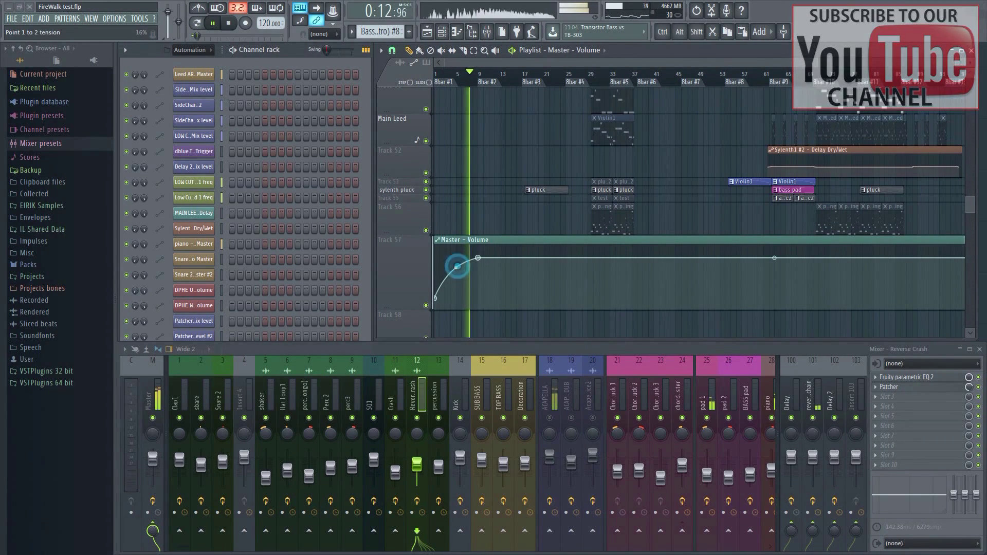
{"action": "left_click_drag", "start_coordinate": [456, 265], "coordinate": [456, 261]}
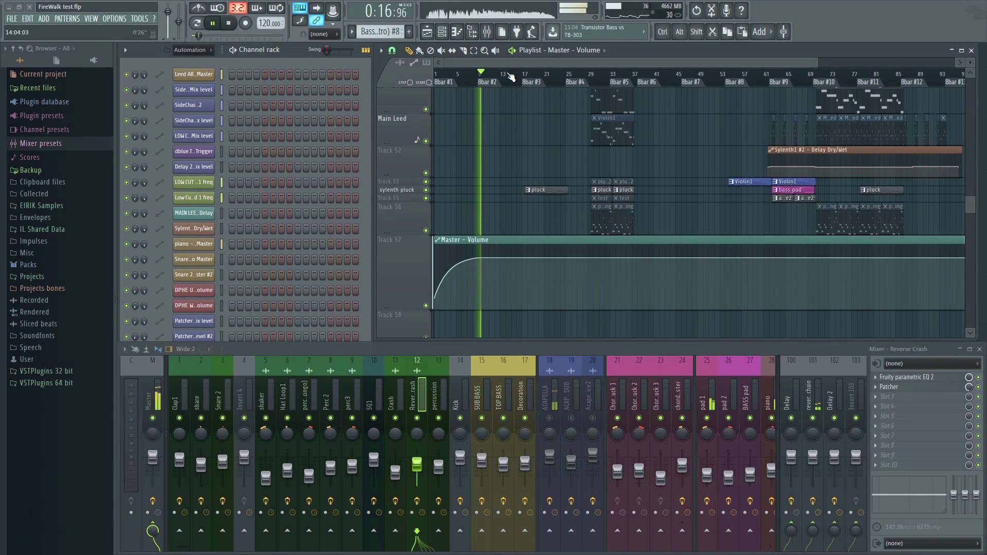
{"action": "key", "text": "space"}
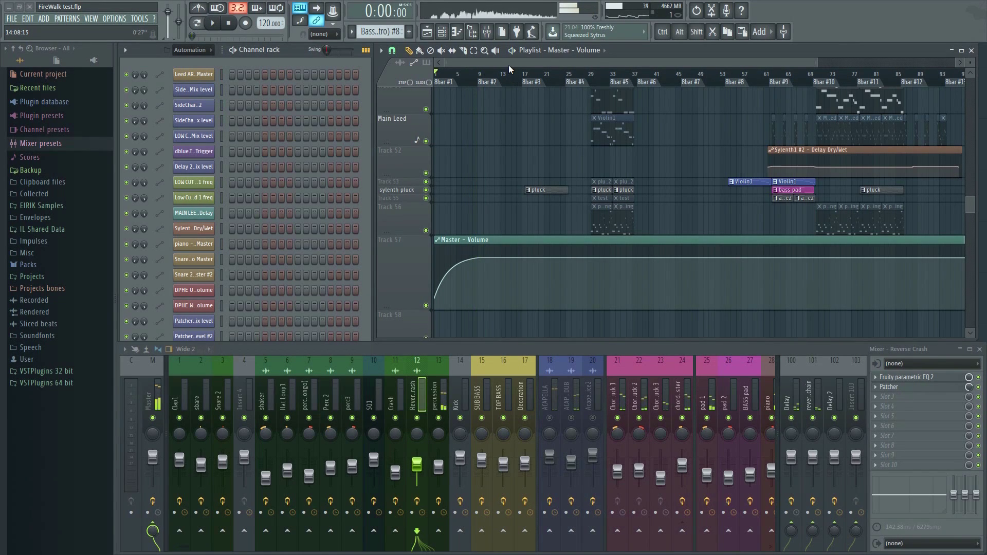
- Paste the copied volume value onto the fade-out's starting point near the song's end
{"action": "left_click_drag", "start_coordinate": [508, 64], "coordinate": [677, 67]}
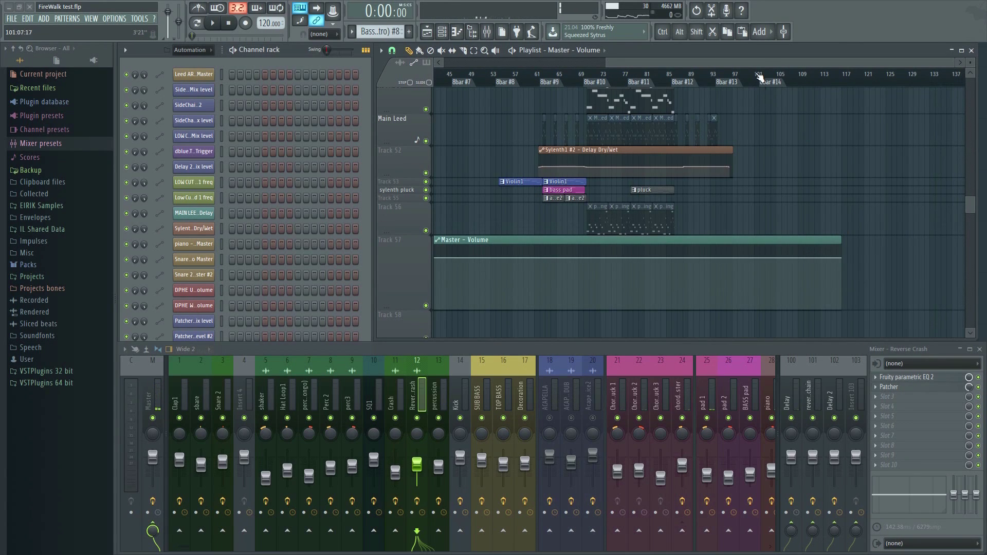
{"action": "key", "text": "space"}
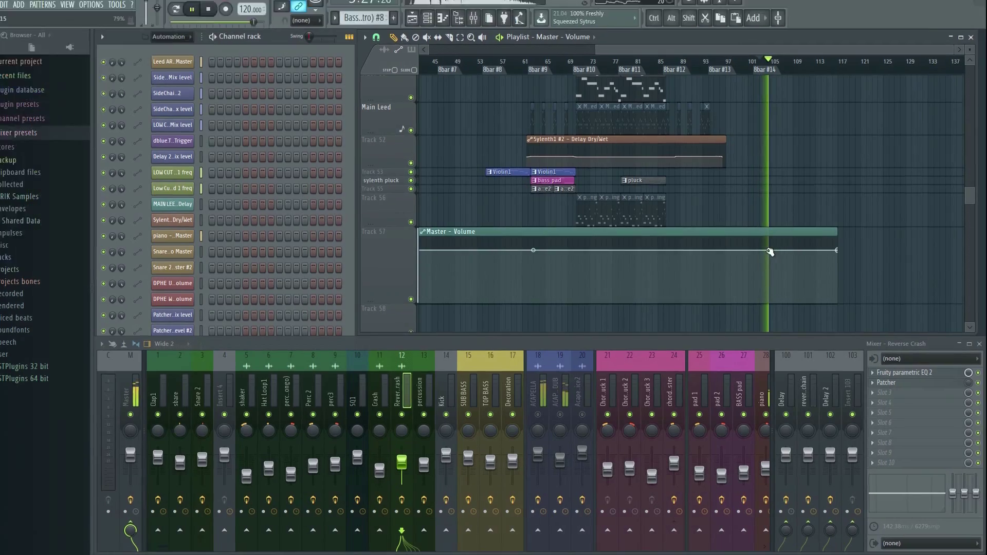
{"action": "right_click", "coordinate": [775, 260]}
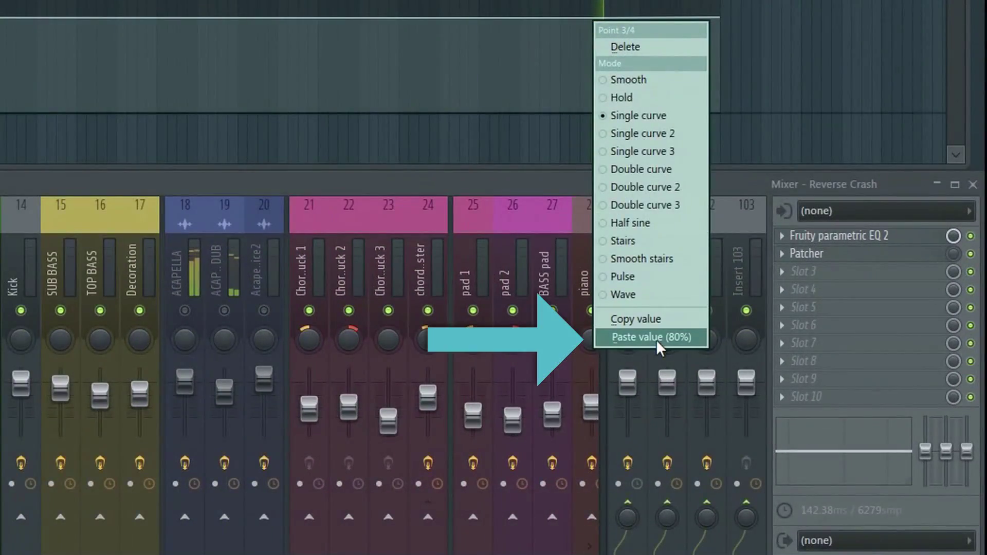
{"action": "left_click", "coordinate": [656, 338]}
- Pull the final point down to silence, shorten the fade-out, and start it slightly earlier
{"action": "left_click_drag", "start_coordinate": [716, 16], "coordinate": [720, 95]}
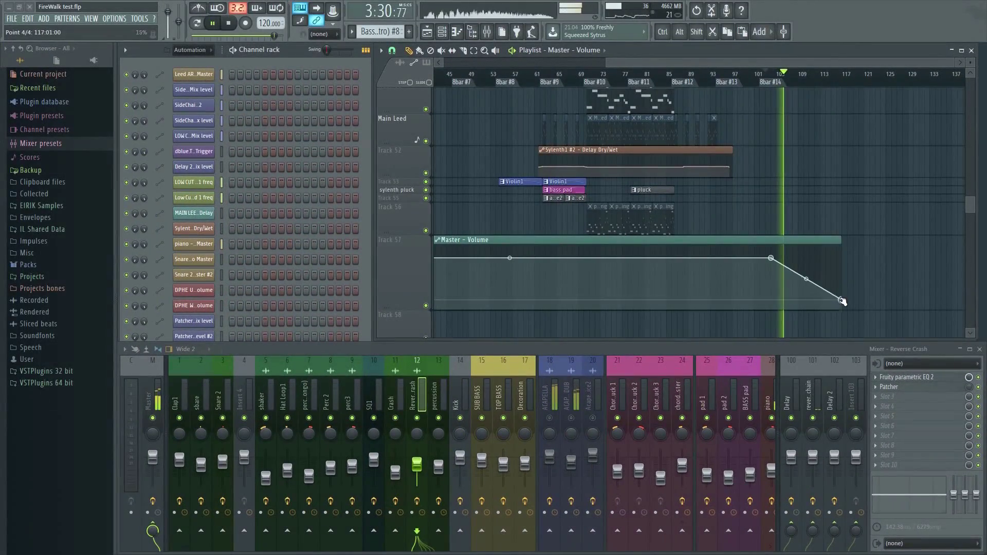
{"action": "left_click_drag", "start_coordinate": [842, 301], "coordinate": [806, 267]}
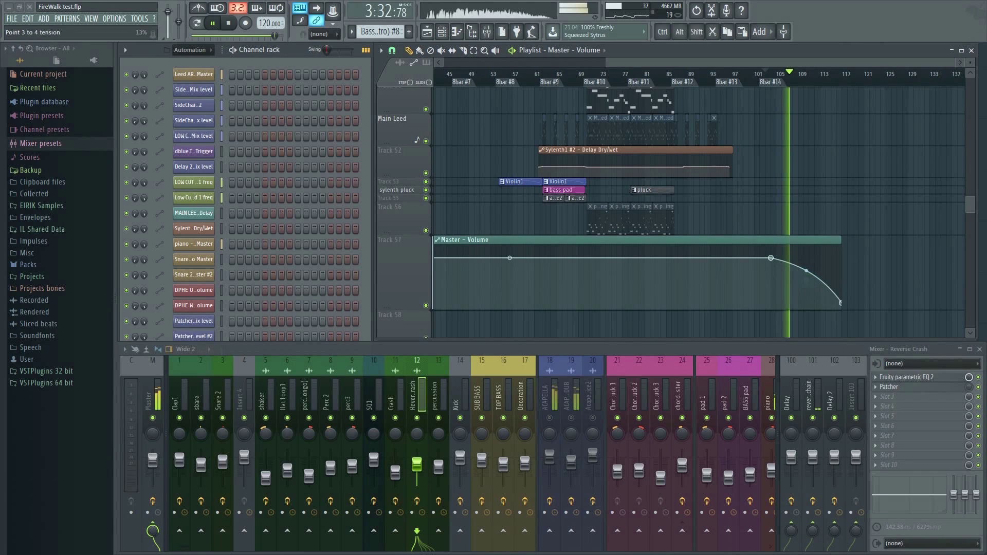
{"action": "left_click_drag", "start_coordinate": [842, 303], "coordinate": [831, 302]}
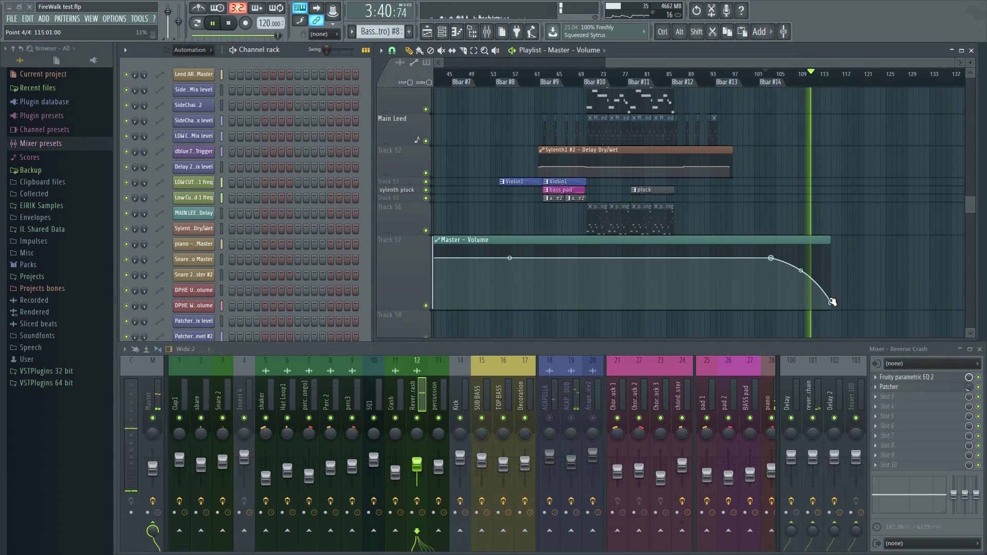
{"action": "left_click_drag", "start_coordinate": [832, 302], "coordinate": [818, 302]}
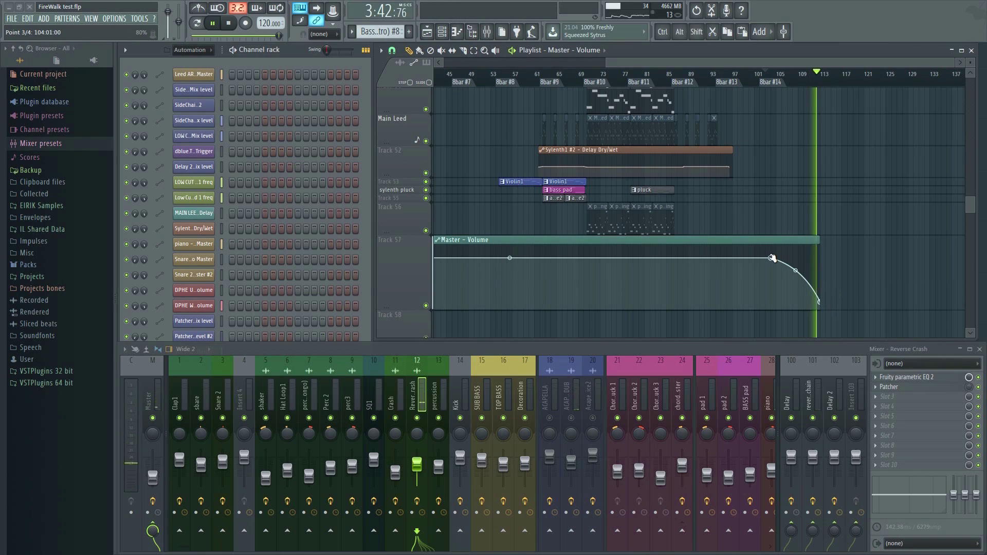
{"action": "left_click_drag", "start_coordinate": [771, 258], "coordinate": [760, 258]}
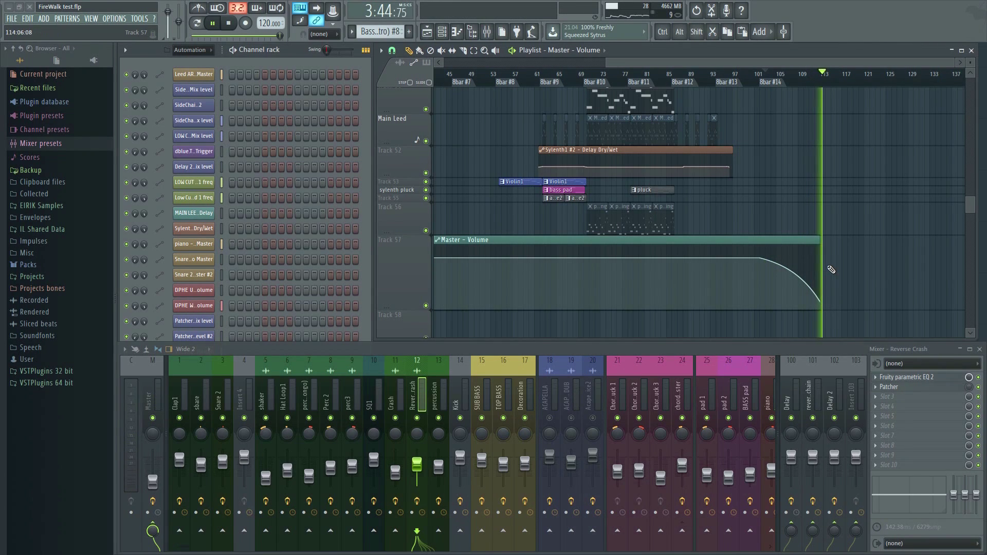
{"action": "key", "text": "space"}
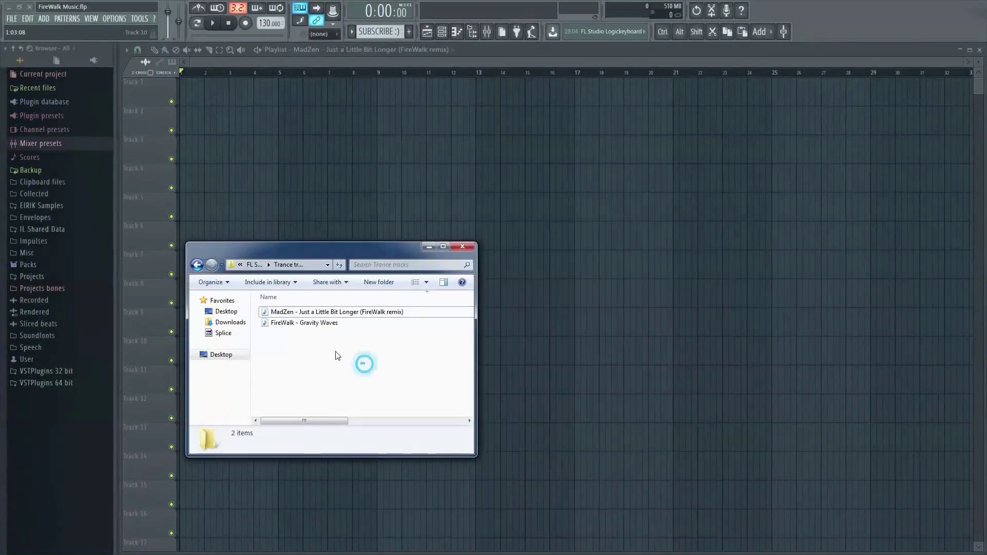
- Add Gravity Waves to the Playlist, set tempo to 138, and fit it to tempo (100 to 200)
{"action": "left_click_drag", "start_coordinate": [360, 362], "coordinate": [190, 97]}
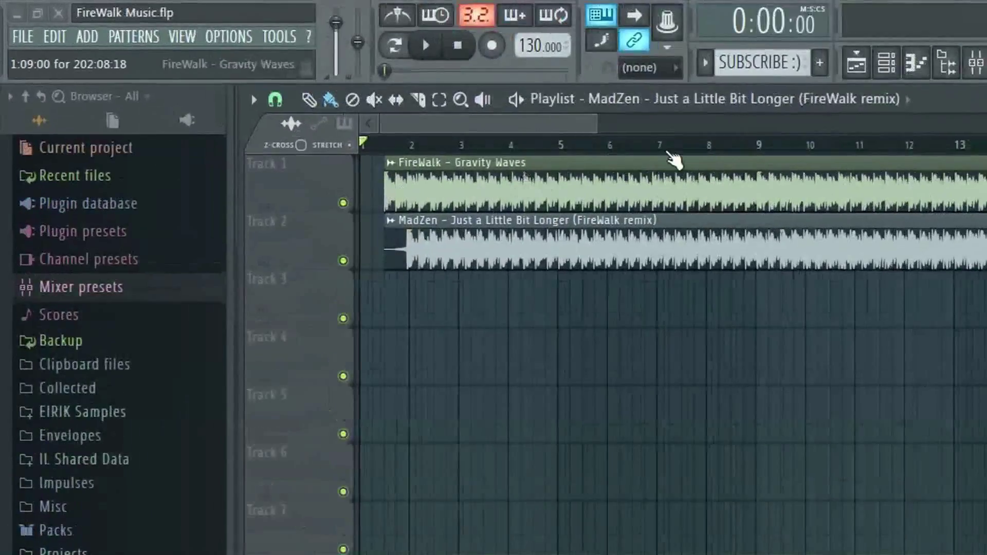
{"action": "left_click_drag", "start_coordinate": [530, 46], "coordinate": [531, 39]}
{"action": "right_click", "coordinate": [387, 173]}
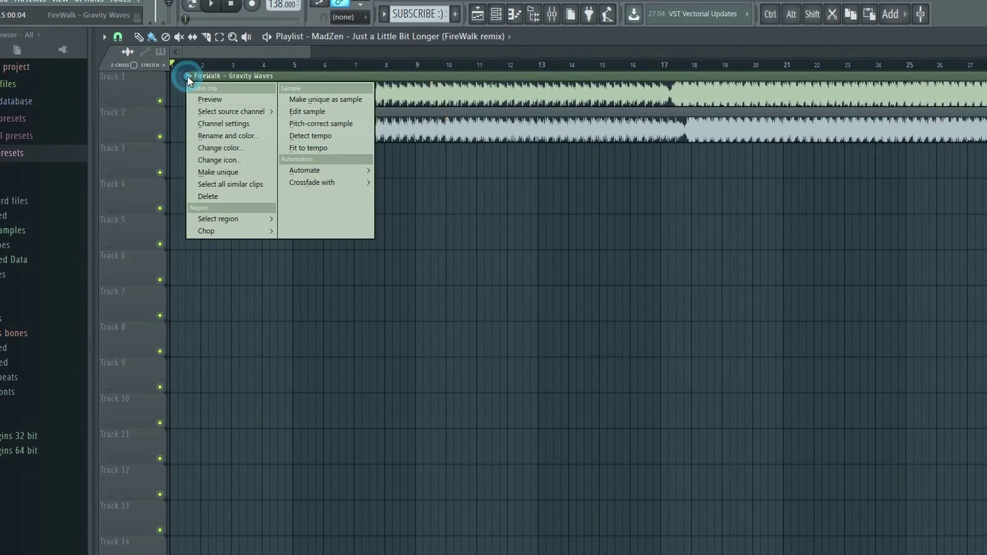
{"action": "left_click", "coordinate": [316, 147]}
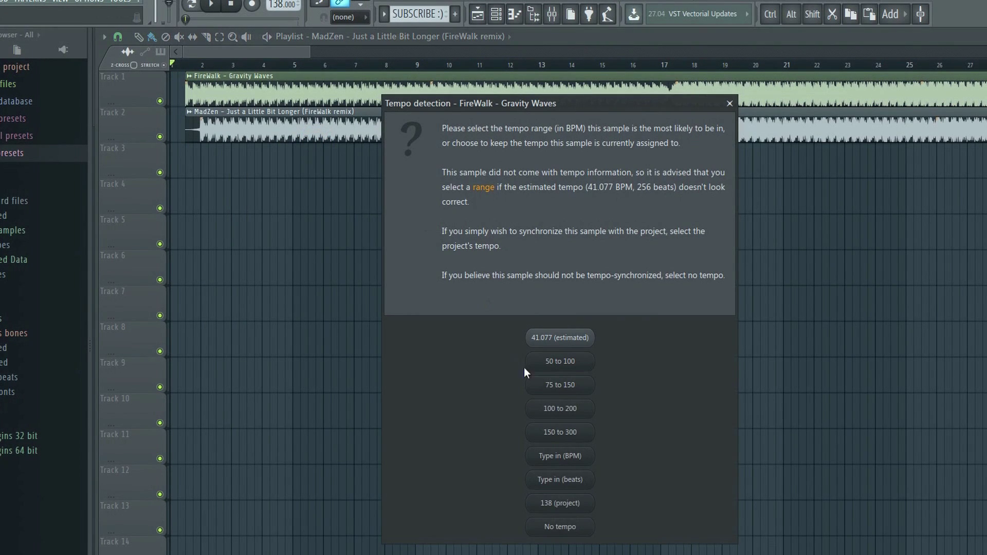
{"action": "left_click", "coordinate": [576, 409]}
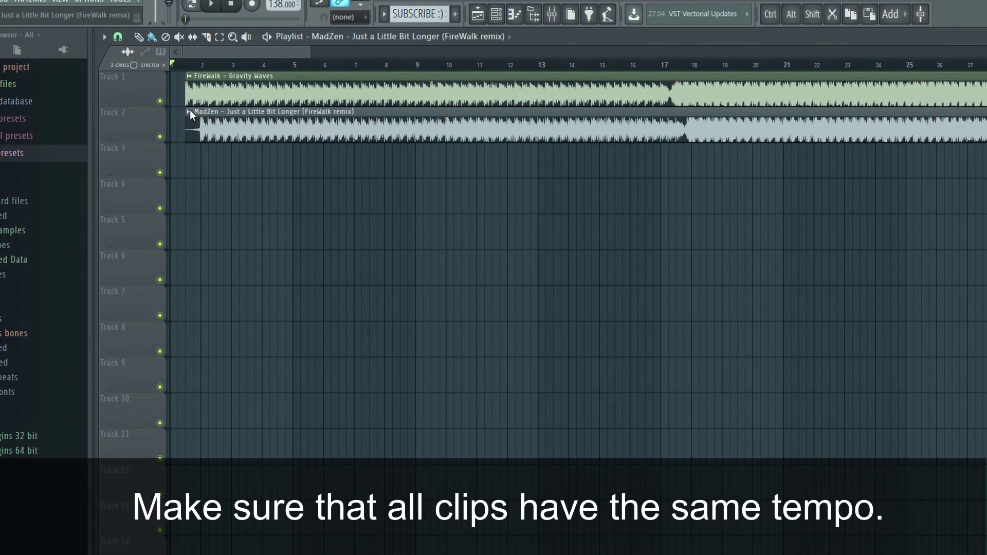
- Fit the MadZen remix clip to tempo (100 to 200) and shift it to line up beats
{"action": "right_click", "coordinate": [187, 120]}
{"action": "left_click", "coordinate": [333, 183]}
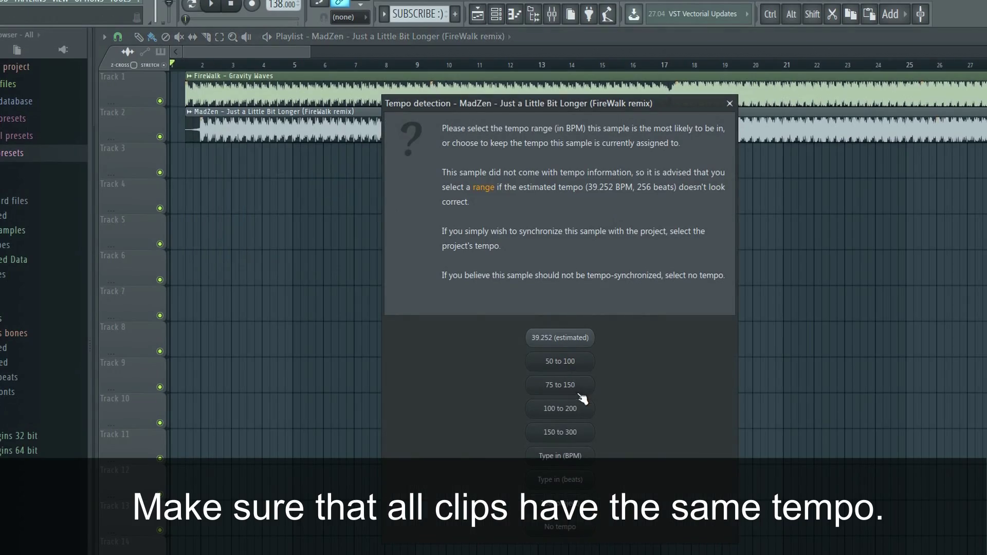
{"action": "left_click", "coordinate": [577, 409]}
{"action": "scroll", "coordinate": [533, 154], "scroll_direction": "up", "scroll_amount": 5}
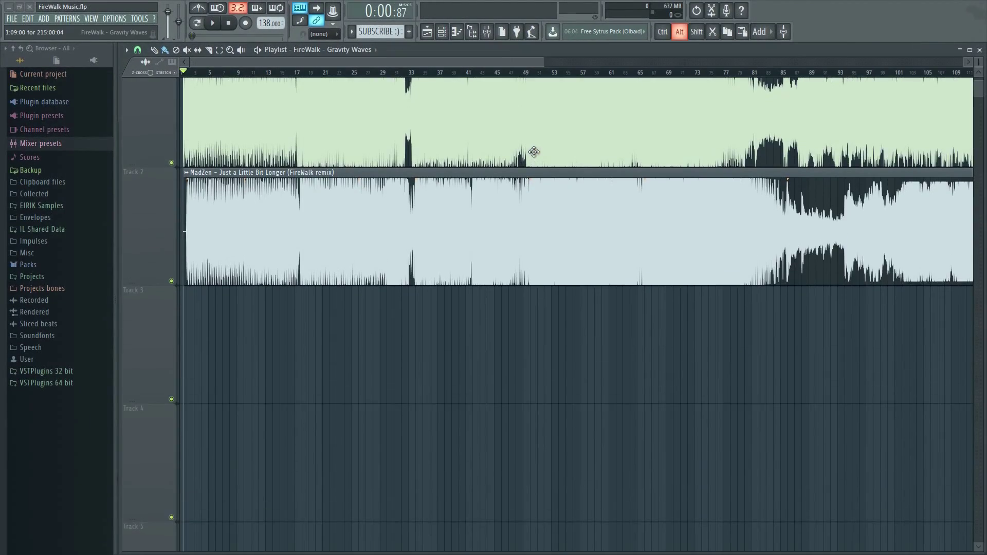
{"action": "scroll", "coordinate": [534, 151], "scroll_direction": "up", "scroll_amount": 10, "text": "ctrl"}
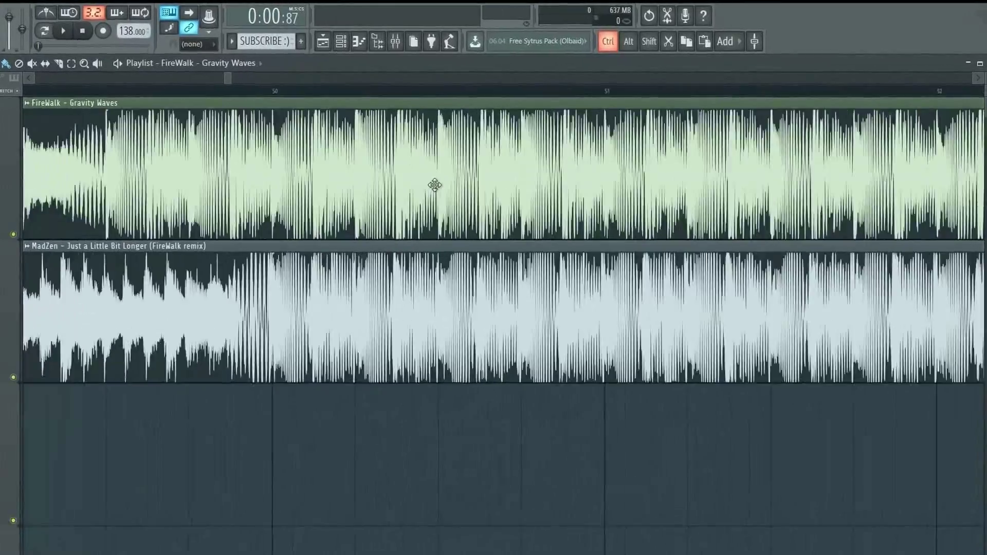
{"action": "scroll", "coordinate": [435, 185], "scroll_direction": "up", "scroll_amount": 5, "text": "ctrl"}
{"action": "left_click_drag", "start_coordinate": [622, 318], "coordinate": [652, 331]}
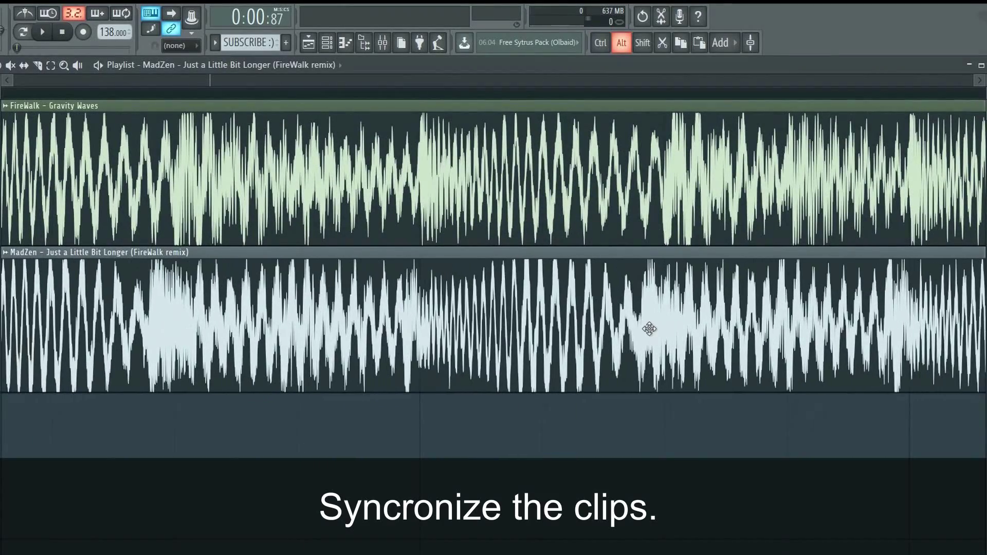
- Slide the Just a Little Bit Longer clip until its beats match Gravity Waves, then move it to Track 3
{"action": "left_click_drag", "start_coordinate": [489, 319], "coordinate": [493, 323]}
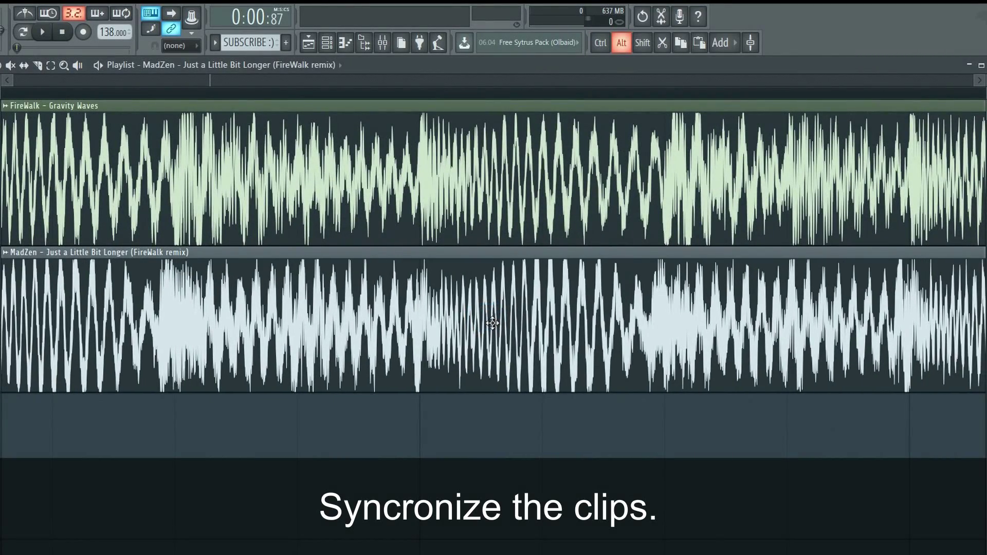
{"action": "scroll", "coordinate": [493, 323], "scroll_direction": "down", "scroll_amount": 10, "text": "ctrl"}
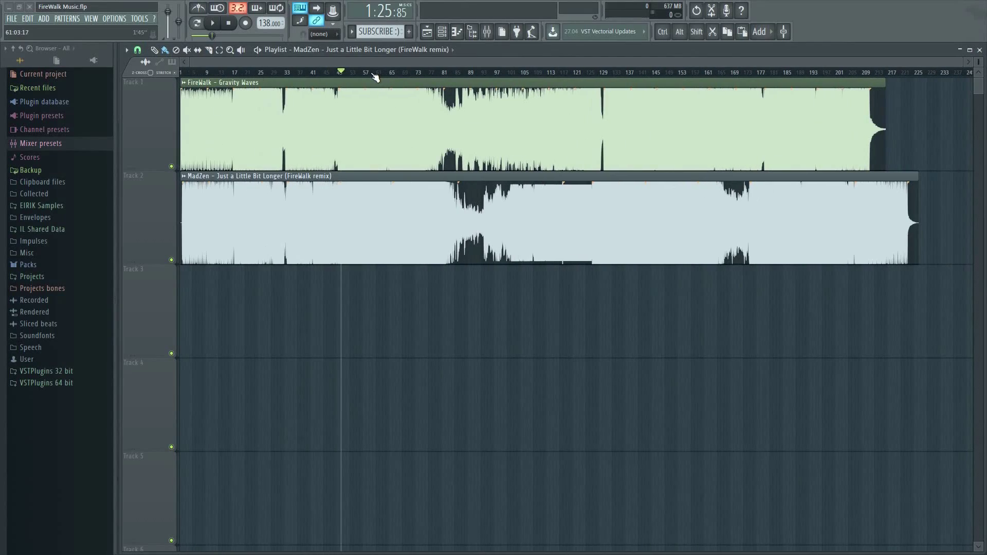
{"action": "left_click_drag", "start_coordinate": [201, 181], "coordinate": [839, 175]}
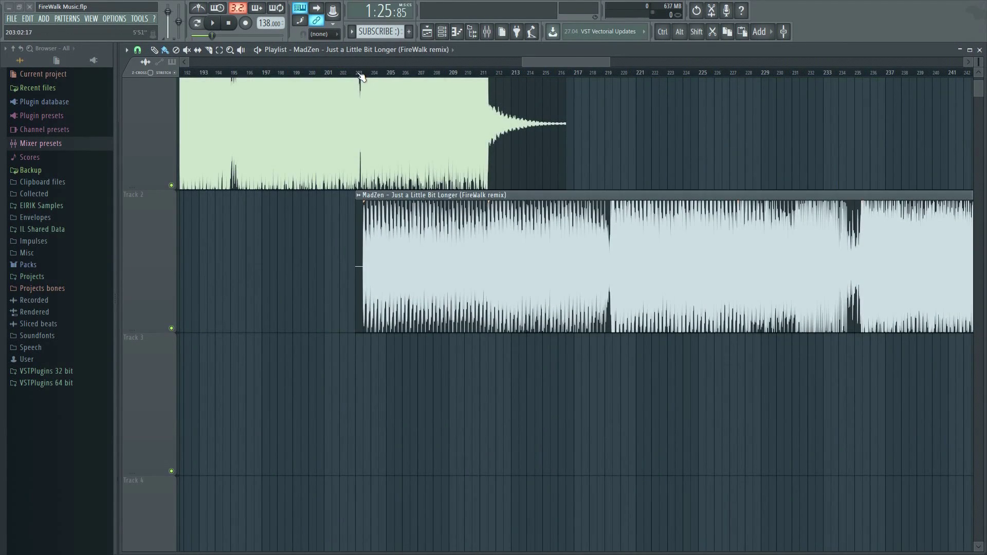
{"action": "scroll", "coordinate": [360, 75], "scroll_direction": "up", "scroll_amount": 5}
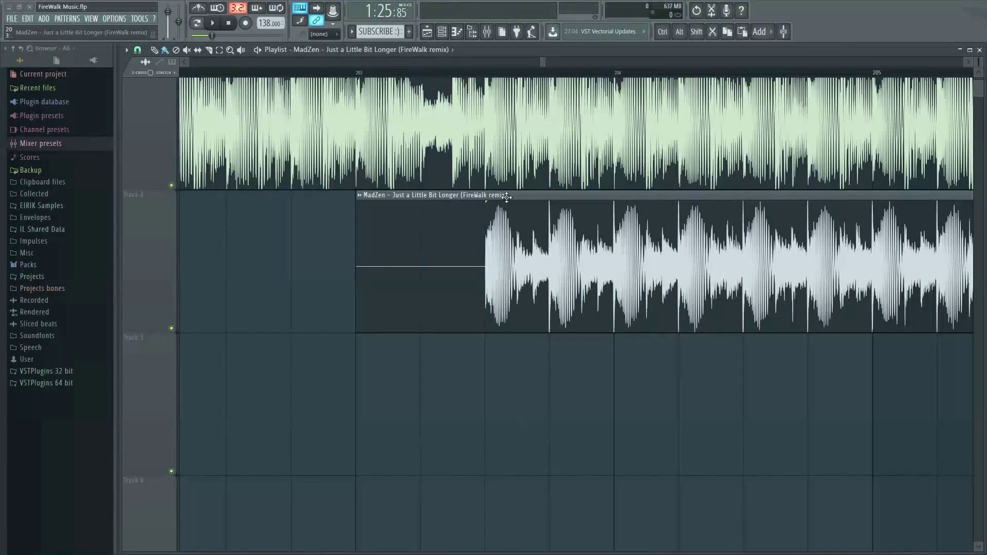
{"action": "left_click_drag", "start_coordinate": [506, 197], "coordinate": [448, 203]}
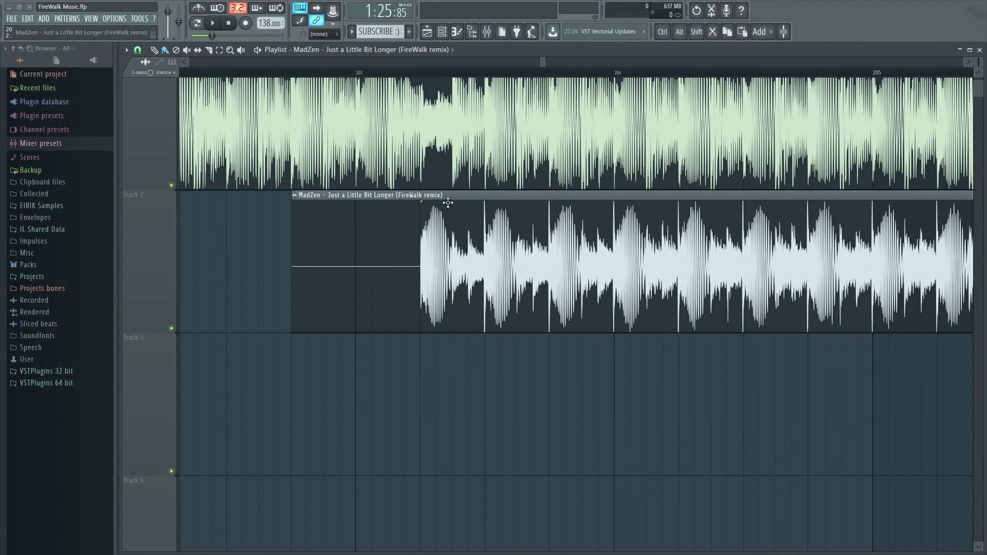
{"action": "scroll", "coordinate": [449, 182], "scroll_direction": "down", "scroll_amount": 2}
{"action": "left_click", "coordinate": [452, 326], "text": "ctrl"}
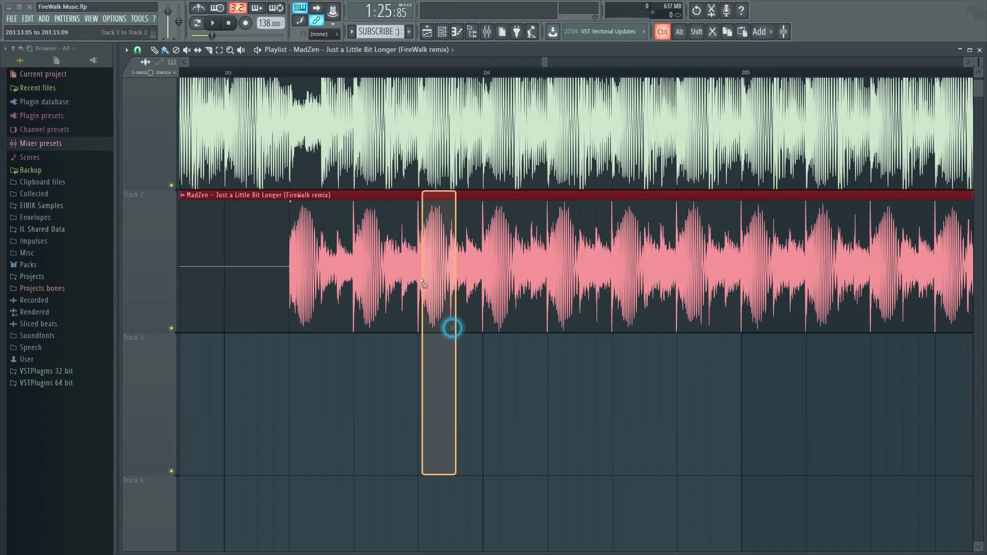
{"action": "key", "text": "shift+Down"}
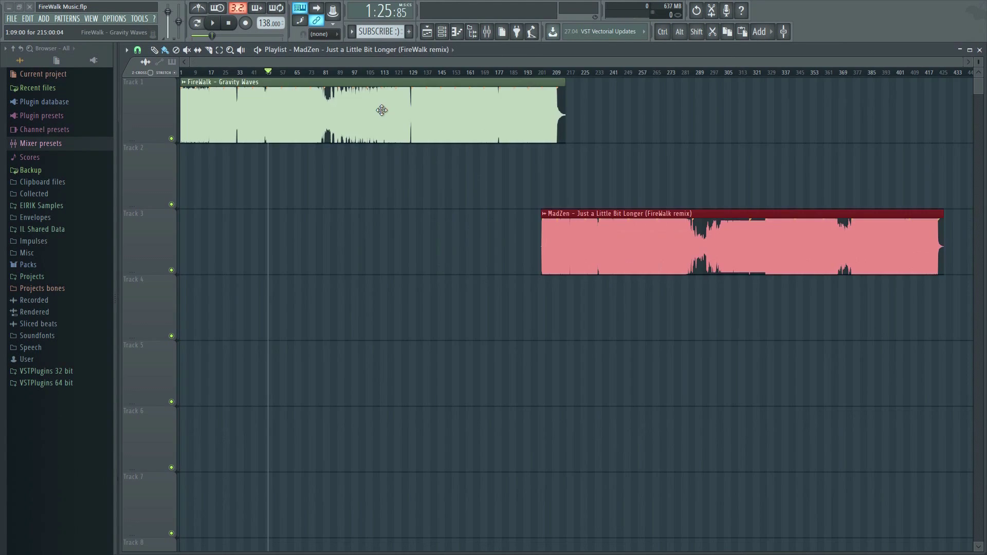
- Create a channel volume automation clip for Gravity Waves from its channel settings
{"action": "double_click", "coordinate": [381, 108]}
{"action": "right_click", "coordinate": [396, 180]}
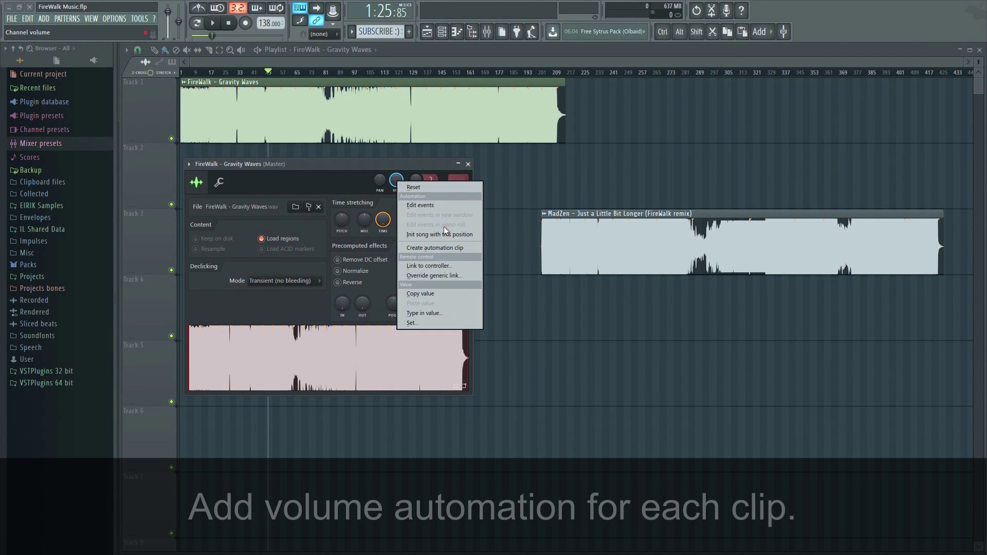
{"action": "left_click", "coordinate": [435, 248]}
{"action": "left_click", "coordinate": [468, 164]}
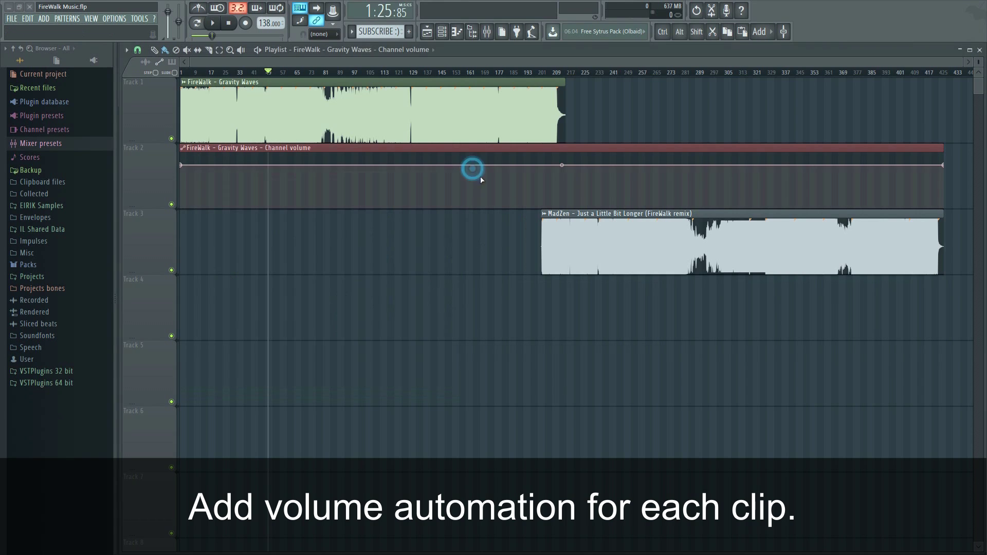
- Create a channel volume automation clip for the remix, then add a point on Gravity Waves' volume line
{"action": "double_click", "coordinate": [577, 212]}
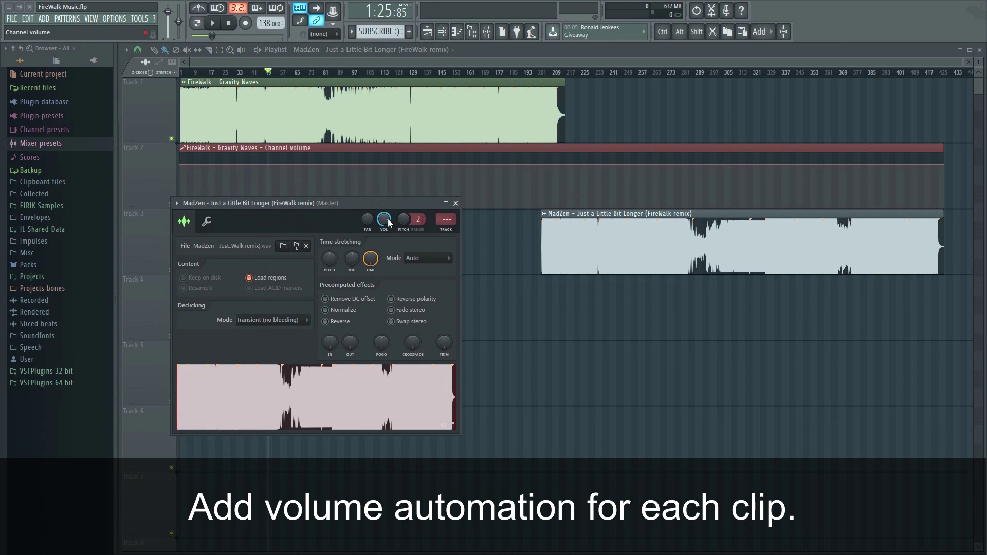
{"action": "right_click", "coordinate": [388, 220]}
{"action": "left_click", "coordinate": [430, 288]}
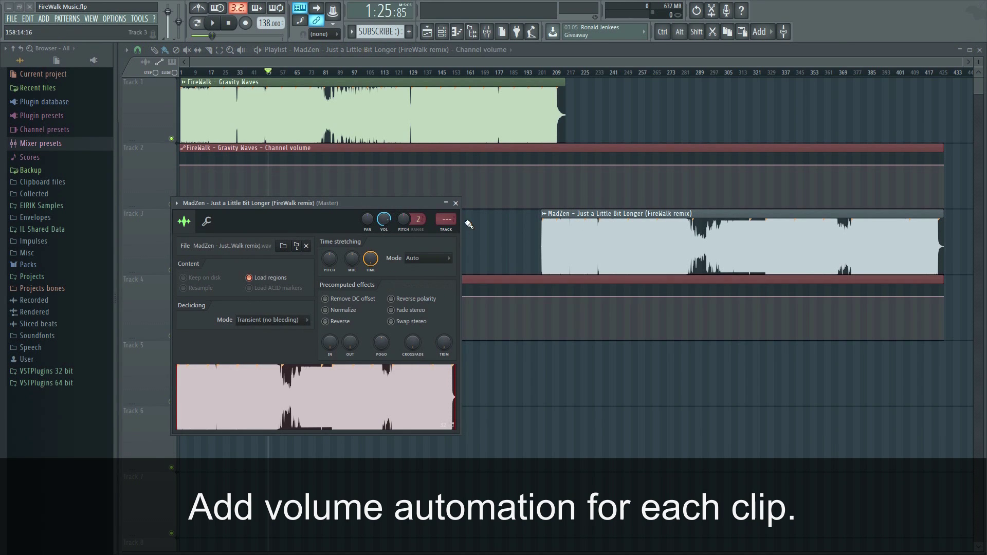
{"action": "left_click", "coordinate": [456, 203]}
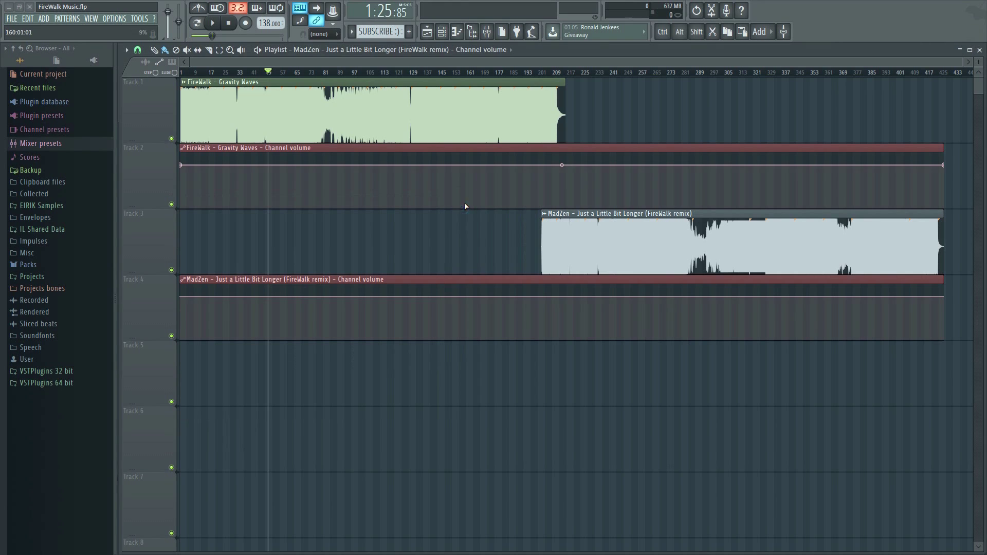
{"action": "right_click", "coordinate": [539, 168]}
- Add points so Gravity Waves drops to silence near bar 201 and the remix ramps to full by bar 215
{"action": "left_click_drag", "start_coordinate": [539, 168], "coordinate": [540, 167]}
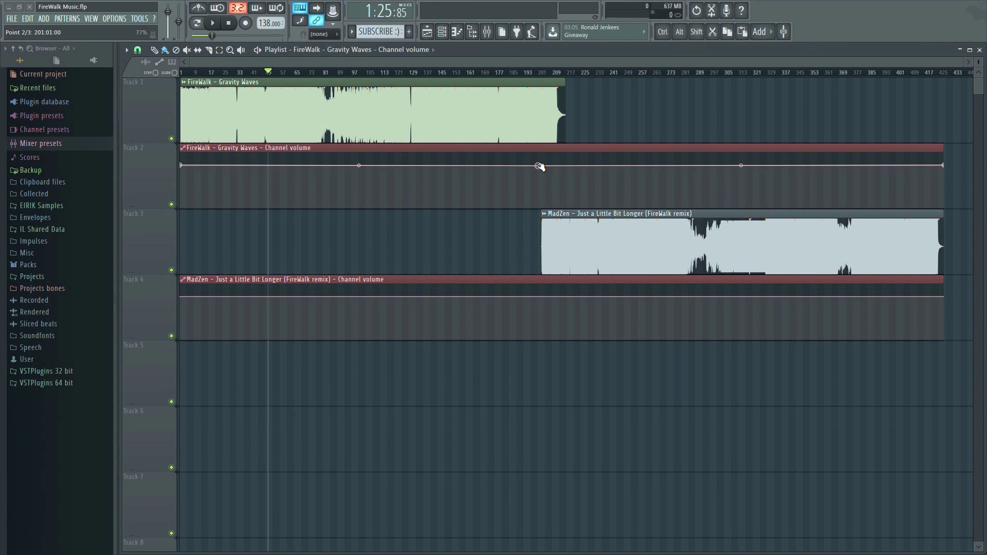
{"action": "right_click", "coordinate": [573, 202]}
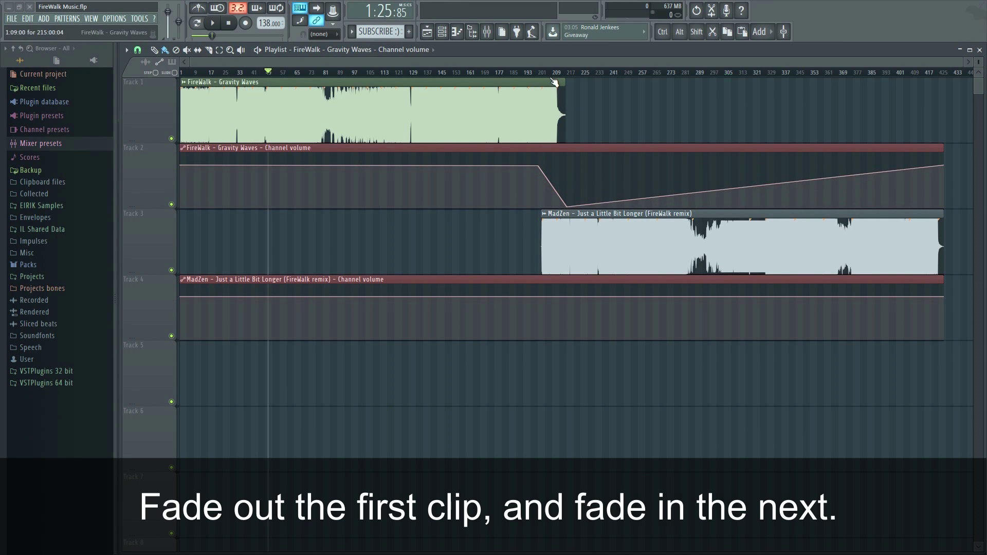
{"action": "scroll", "coordinate": [552, 83], "scroll_direction": "up", "scroll_amount": 4}
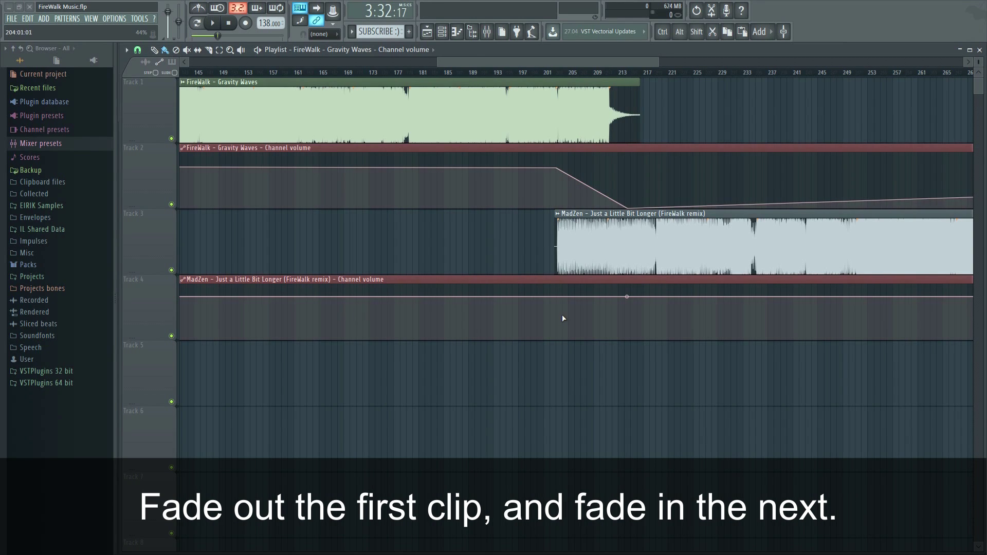
{"action": "left_click_drag", "start_coordinate": [560, 306], "coordinate": [565, 348]}
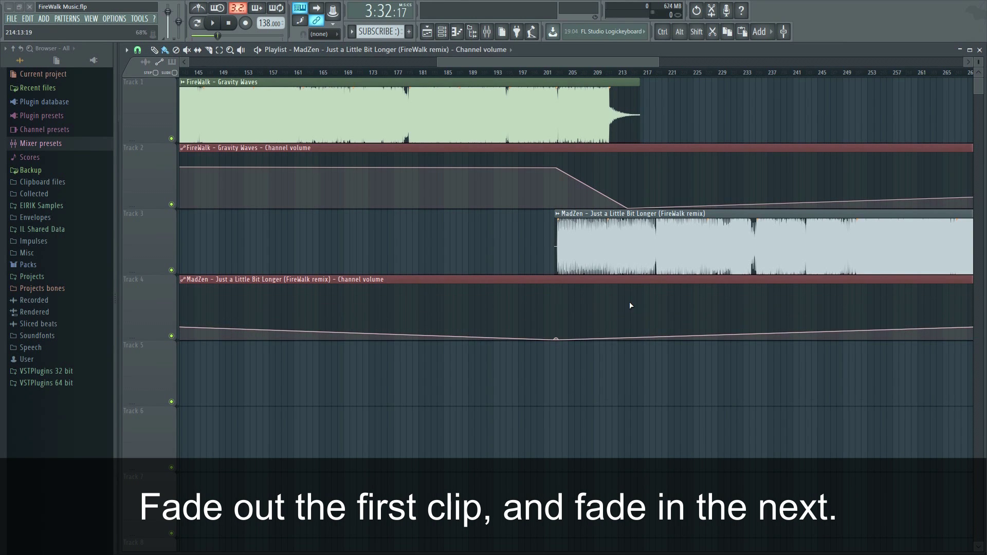
{"action": "left_click_drag", "start_coordinate": [631, 306], "coordinate": [631, 297]}
{"action": "key", "text": "space"}
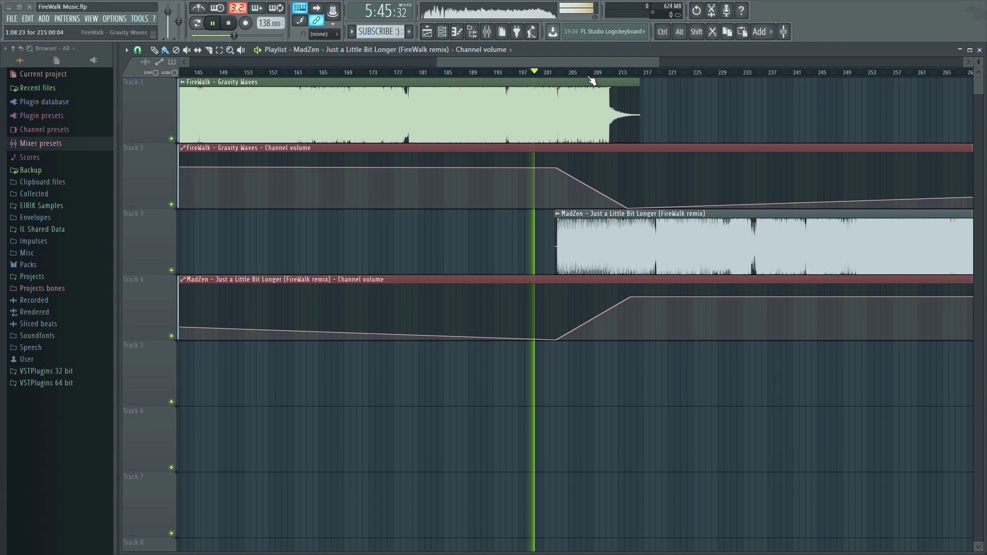
- Curve the remix fade-in and Gravity Waves fade-out ramps, then open the tempo-sync tutorial video
{"action": "left_click_drag", "start_coordinate": [594, 61], "coordinate": [618, 63]}
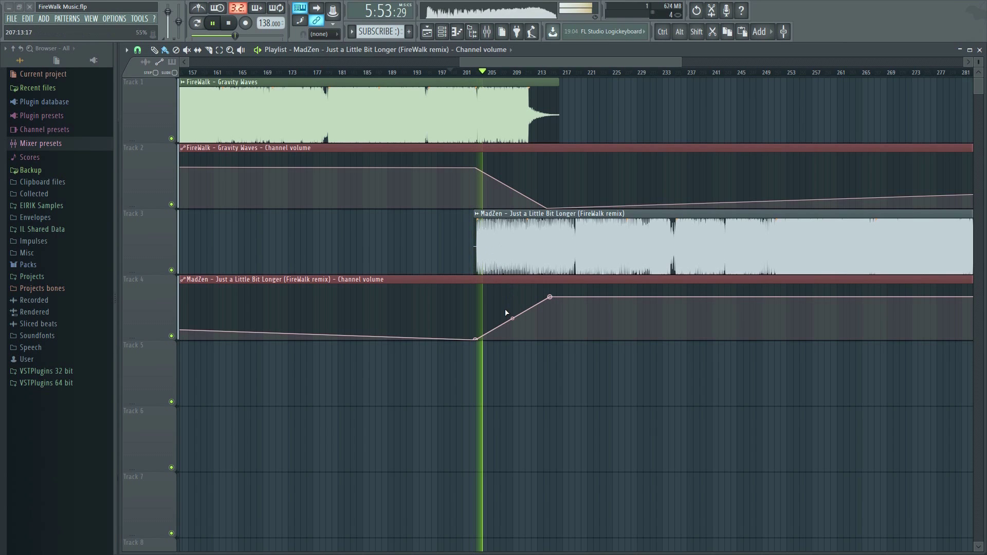
{"action": "left_click_drag", "start_coordinate": [515, 317], "coordinate": [513, 314]}
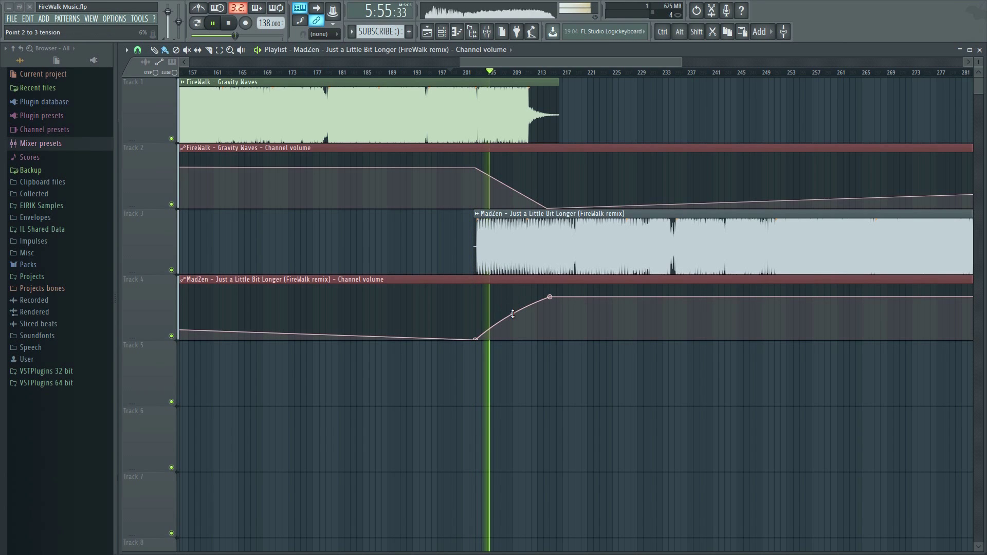
{"action": "left_click_drag", "start_coordinate": [509, 187], "coordinate": [511, 183]}
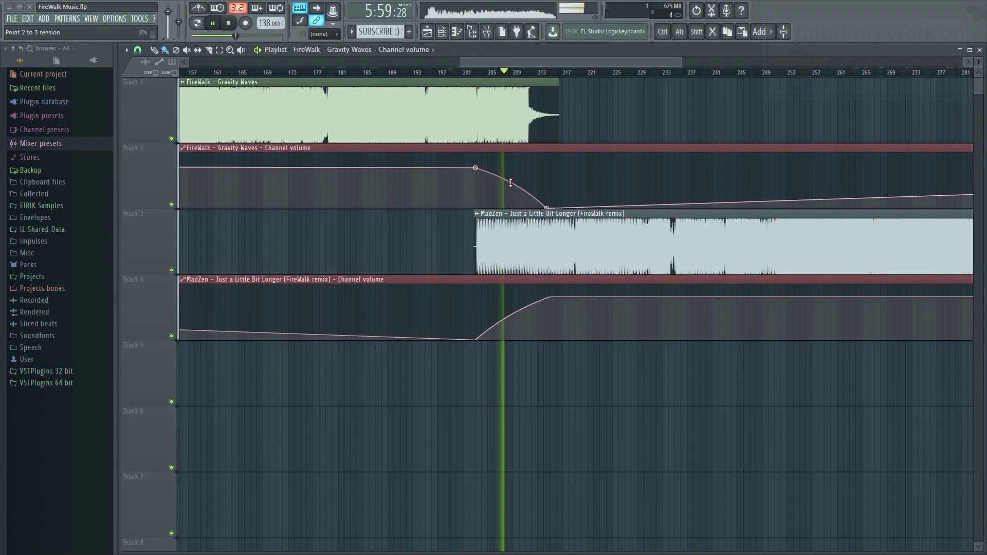
{"action": "left_click", "coordinate": [547, 207]}
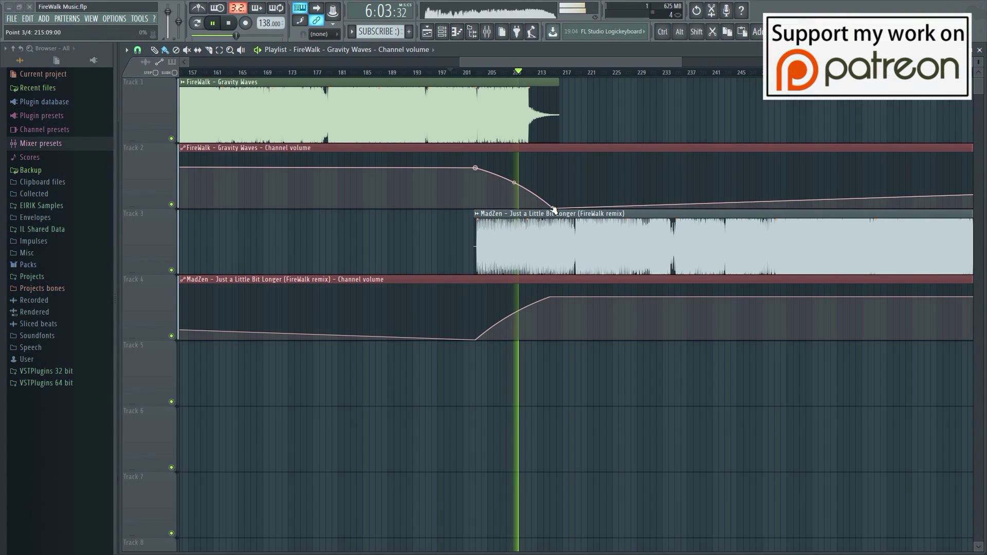
{"action": "left_click", "coordinate": [512, 311]}
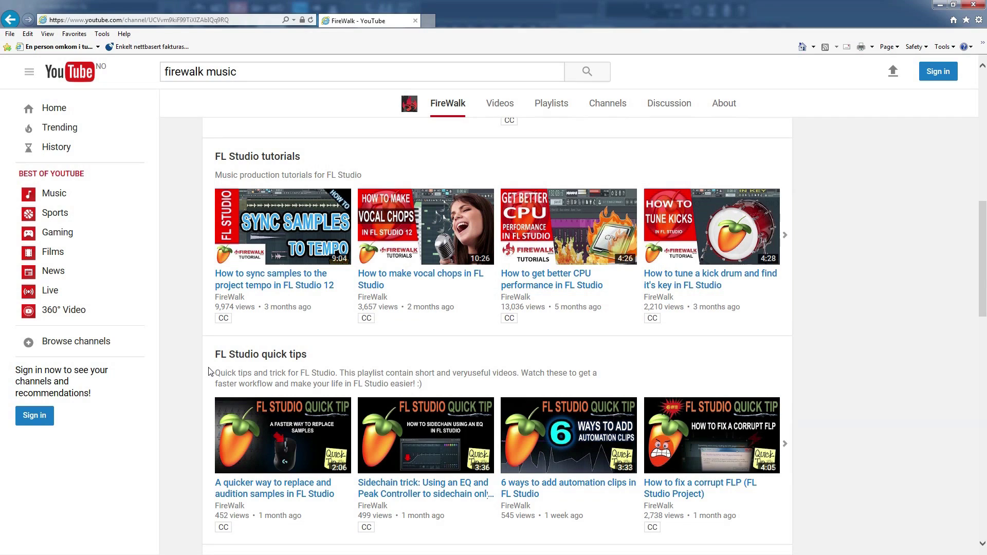
{"action": "left_click", "coordinate": [266, 282]}
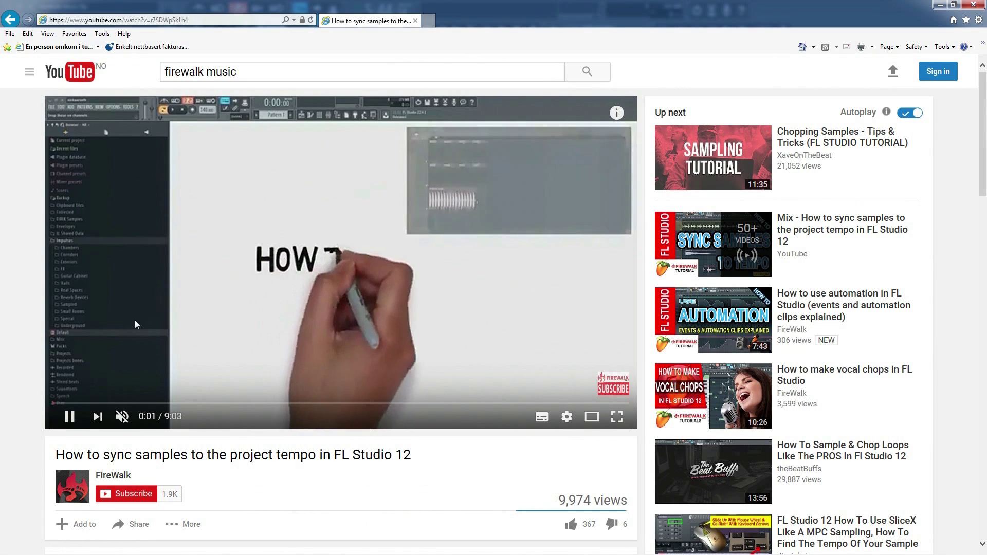
- Expand the full description of the 'How to sync samples to the project tempo' video
{"action": "scroll", "coordinate": [262, 403], "scroll_direction": "down", "scroll_amount": 4}
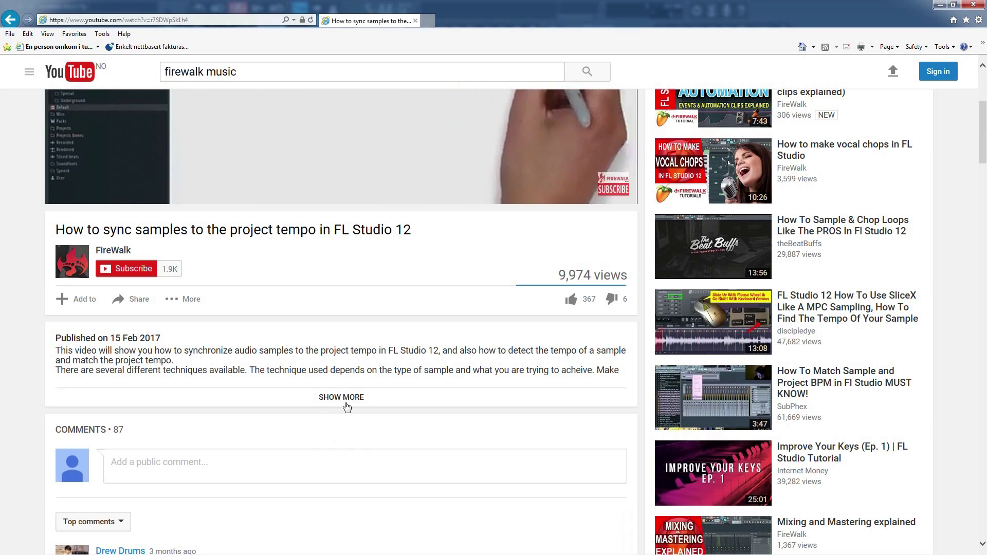
{"action": "left_click", "coordinate": [346, 406]}
{"action": "scroll", "coordinate": [346, 406], "scroll_direction": "down", "scroll_amount": 3}
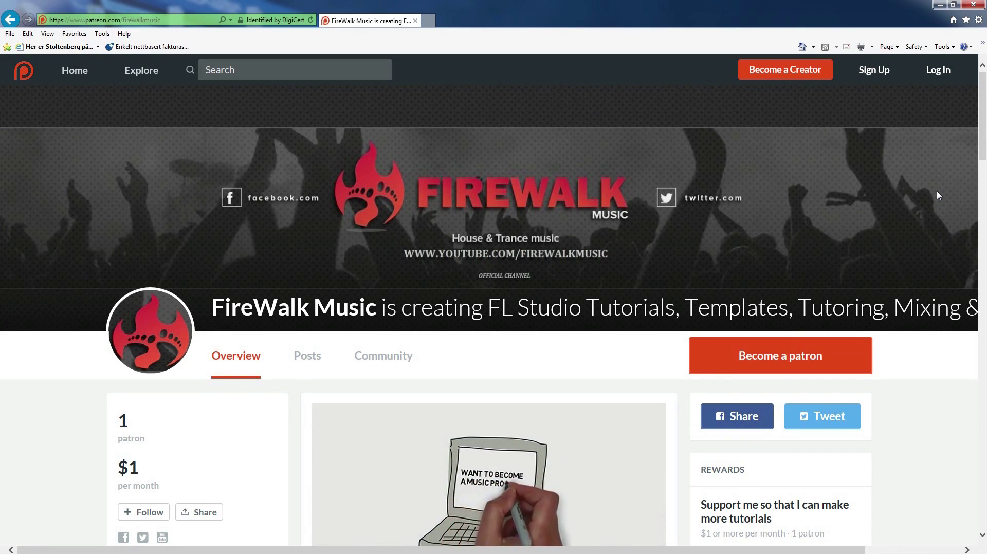
{"action": "scroll", "coordinate": [937, 194], "scroll_direction": "down", "scroll_amount": 1}
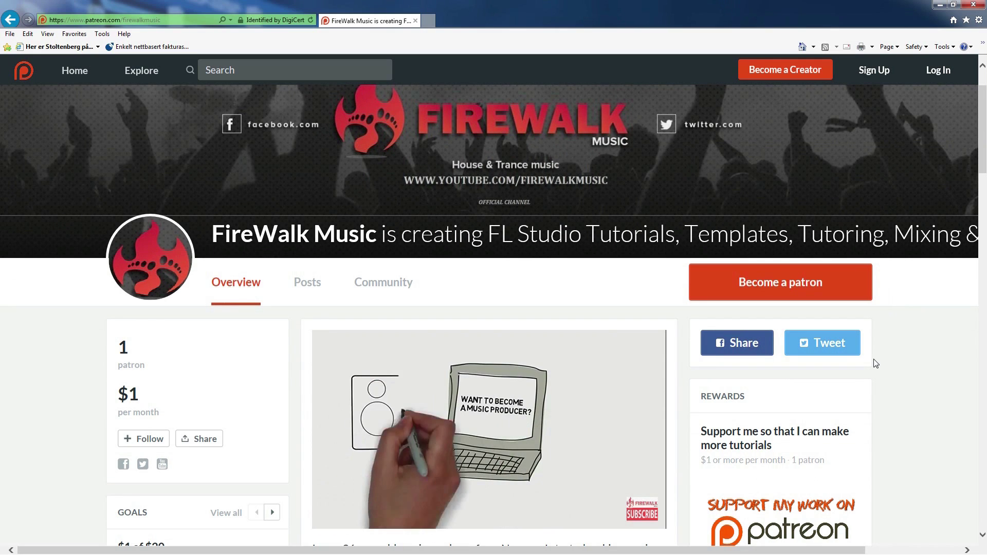